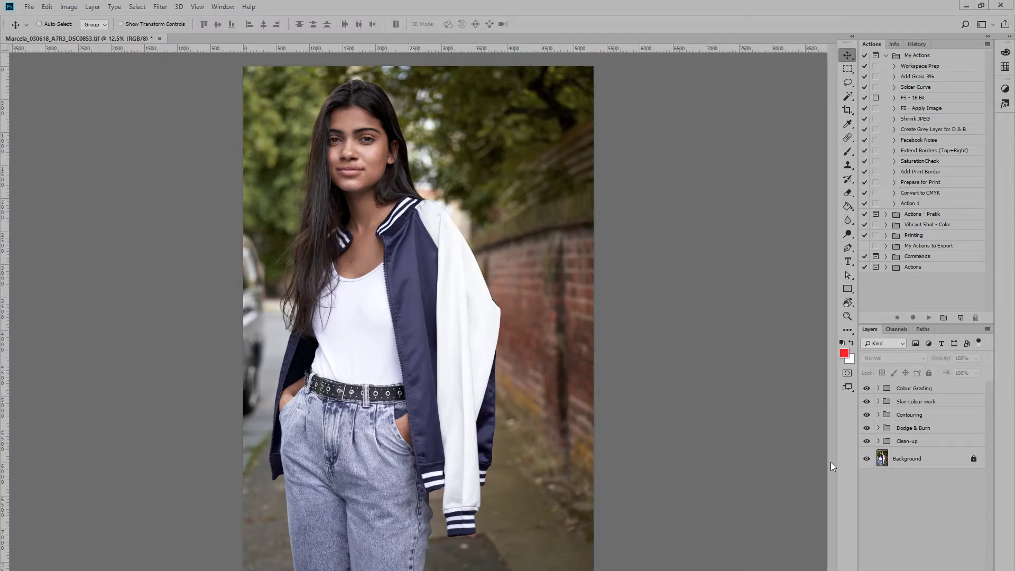
Step: Toggle all retouching groups, then the Colour Grading group, off and on to compare
left_click(867, 460, "alt")
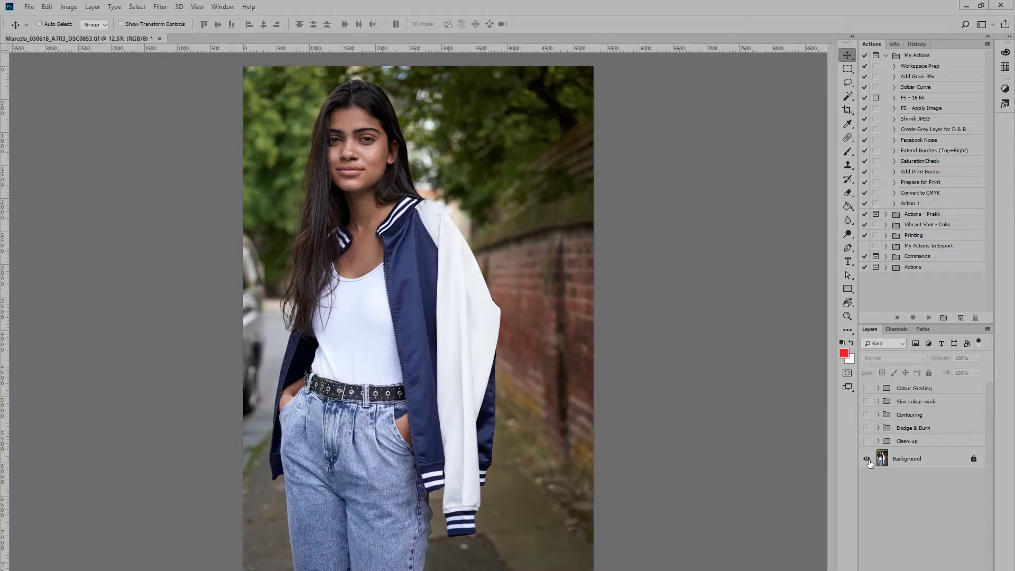
left_click(867, 460, "alt")
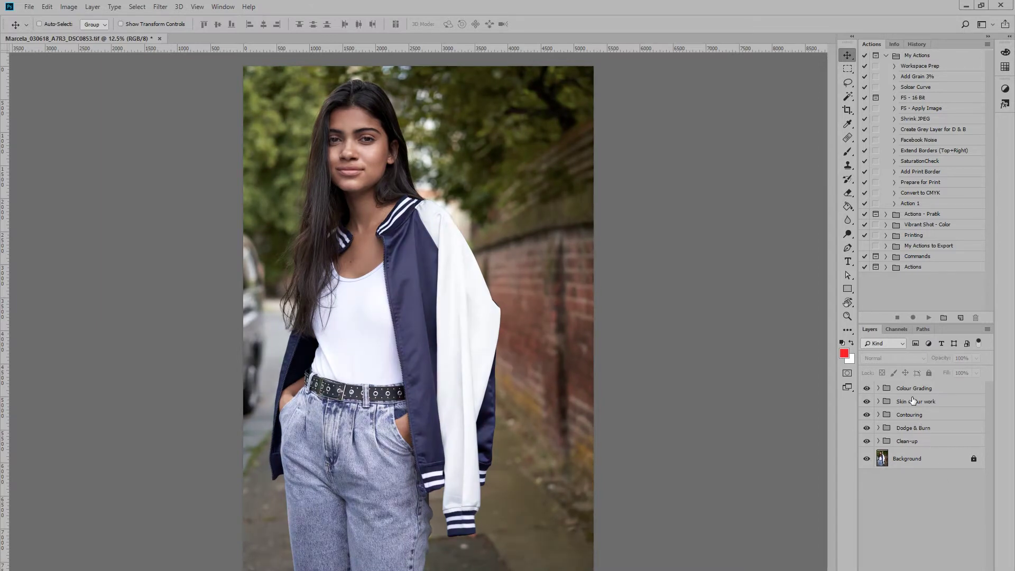
left_click(868, 389)
left_click(867, 390)
Step: Try merging Colour Grading through Background, undo it, merge a duplicate, then delete that copy
left_click(916, 388)
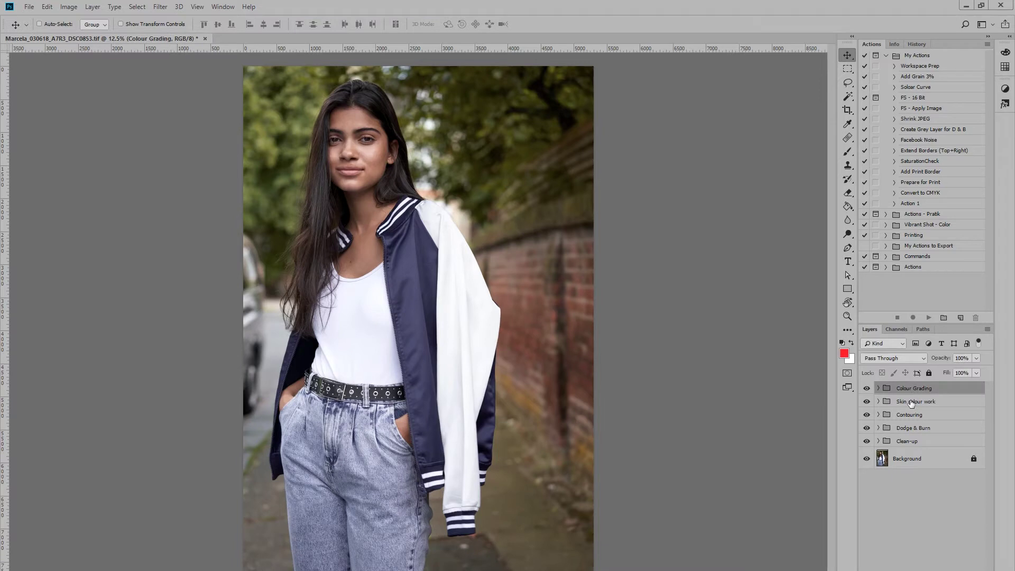
left_click(921, 459, "shift")
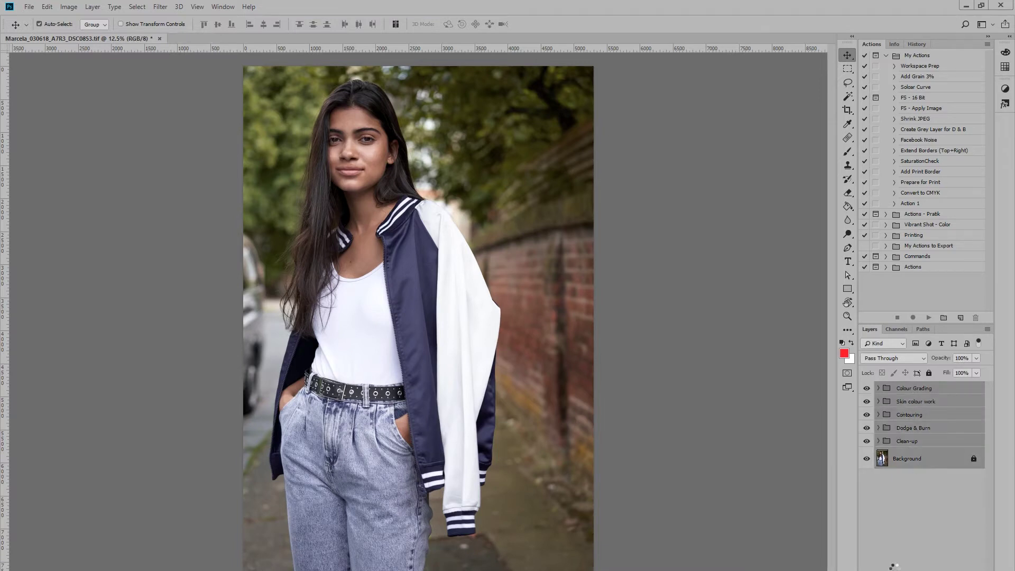
key("ctrl+e")
key("ctrl+z")
key("ctrl+j")
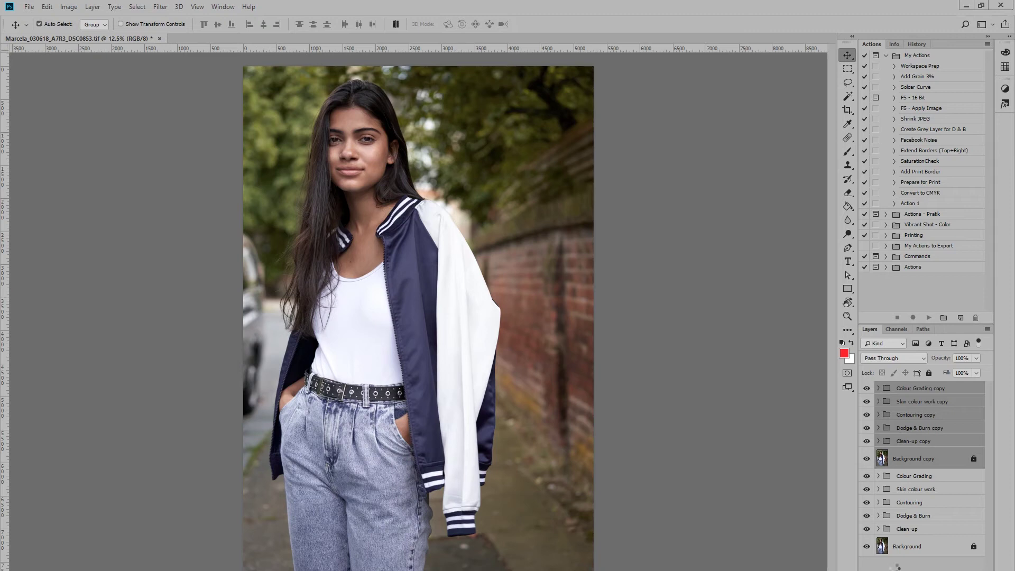
key("ctrl+e")
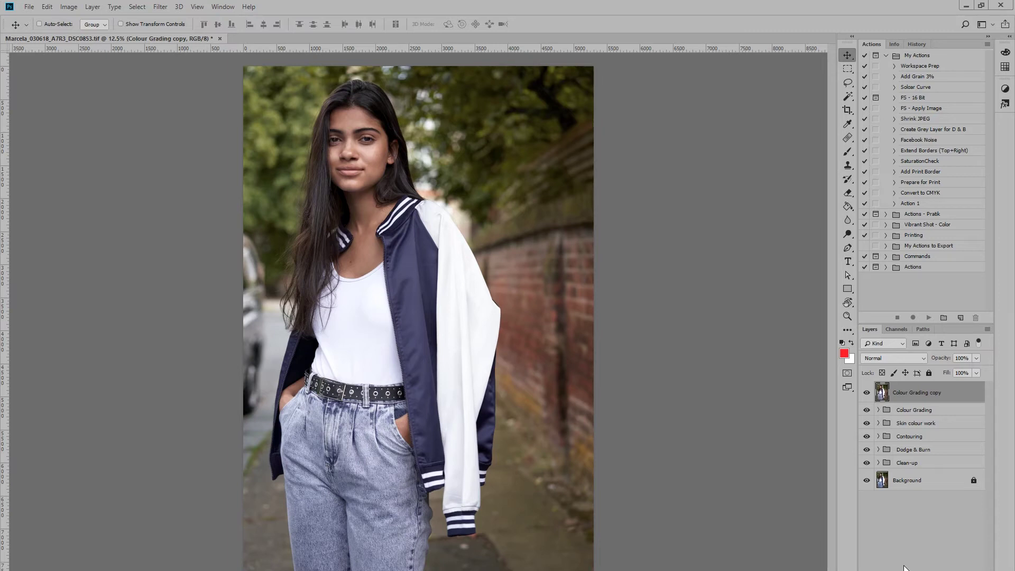
key("Delete")
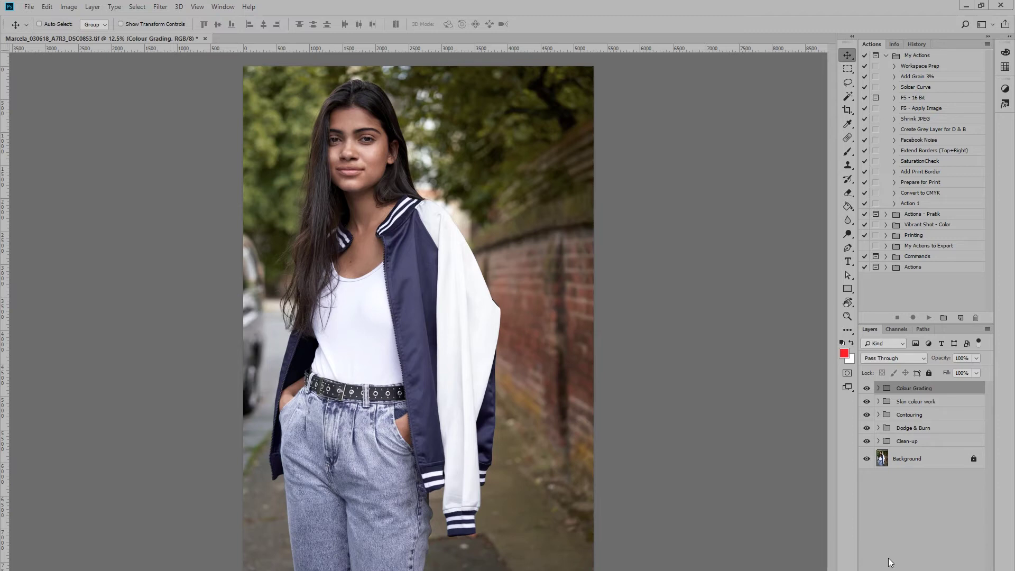
Step: Group all layers as 'Retouching' and convert the group to a smart object
left_click(935, 464, "shift")
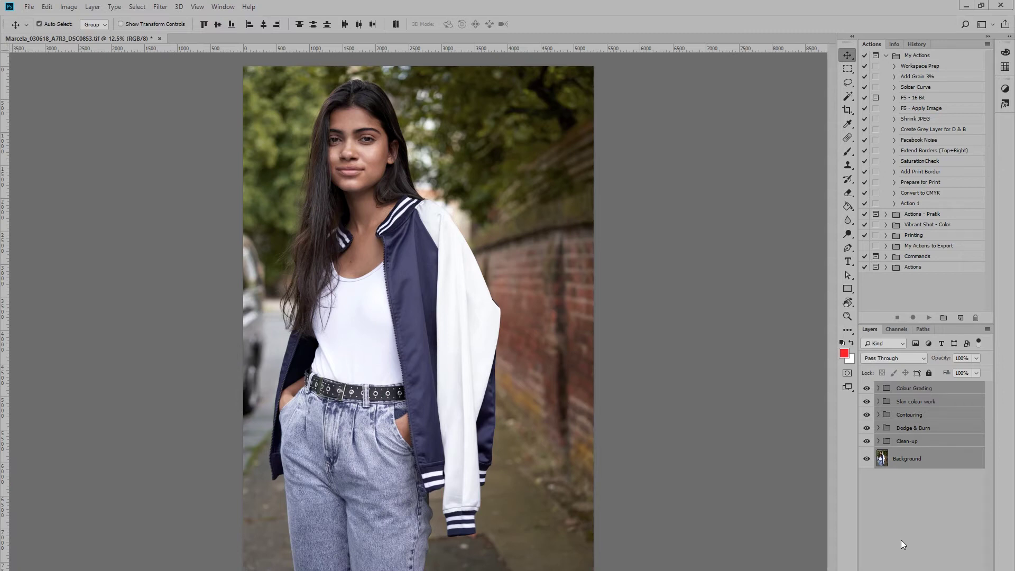
key("ctrl+g")
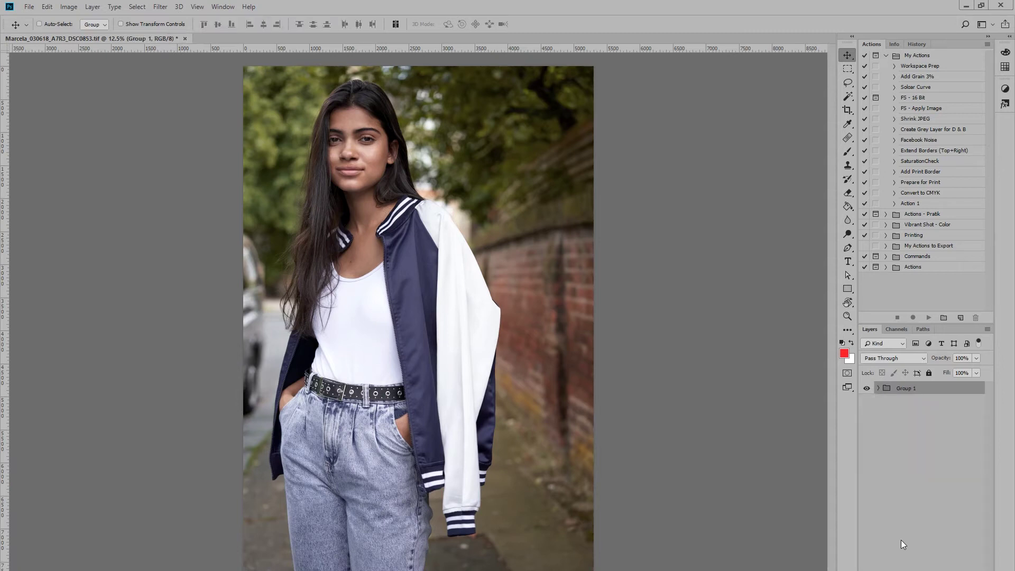
double_click(905, 389)
type("Retouching")
key("Return")
right_click(904, 390)
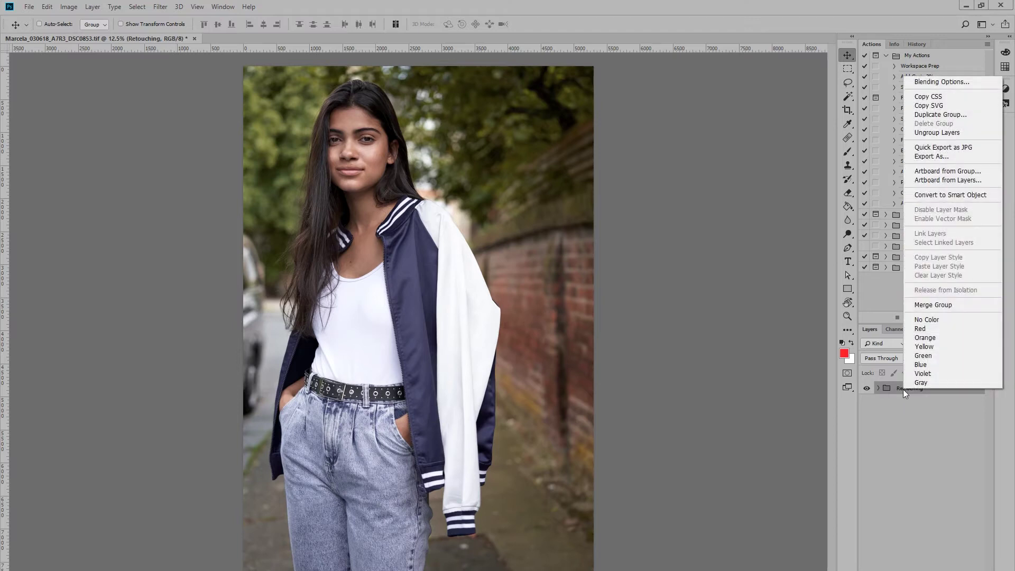
left_click(955, 198)
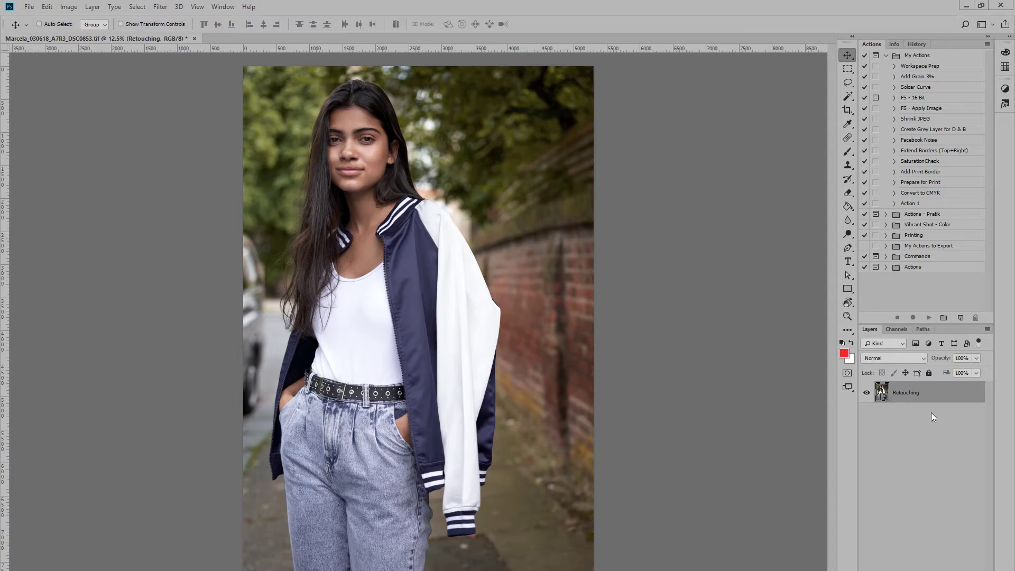
Step: Open Liquify and push the bulging sleeve edge inward with a 600-size warp brush
left_click(165, 9)
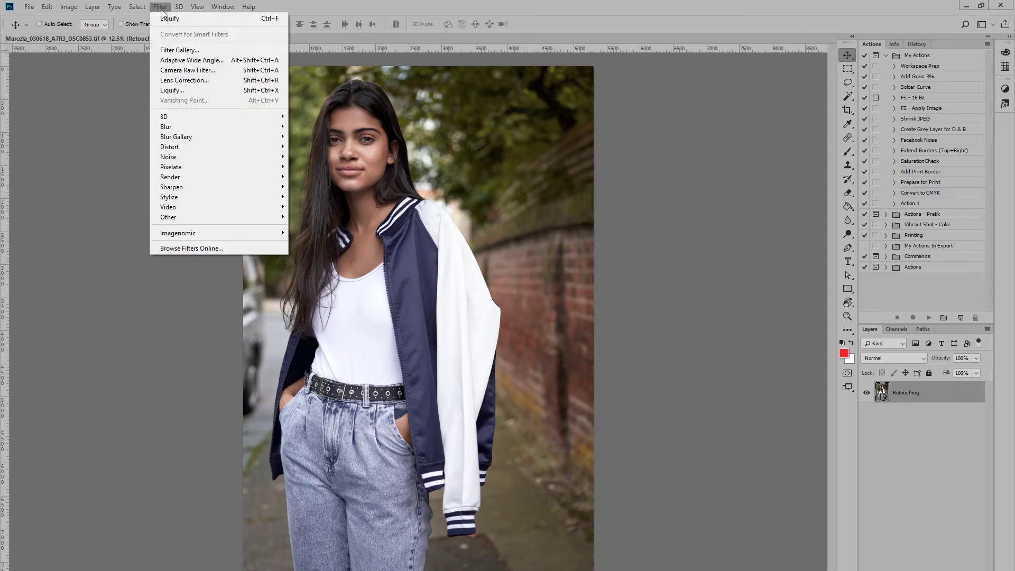
left_click(196, 81)
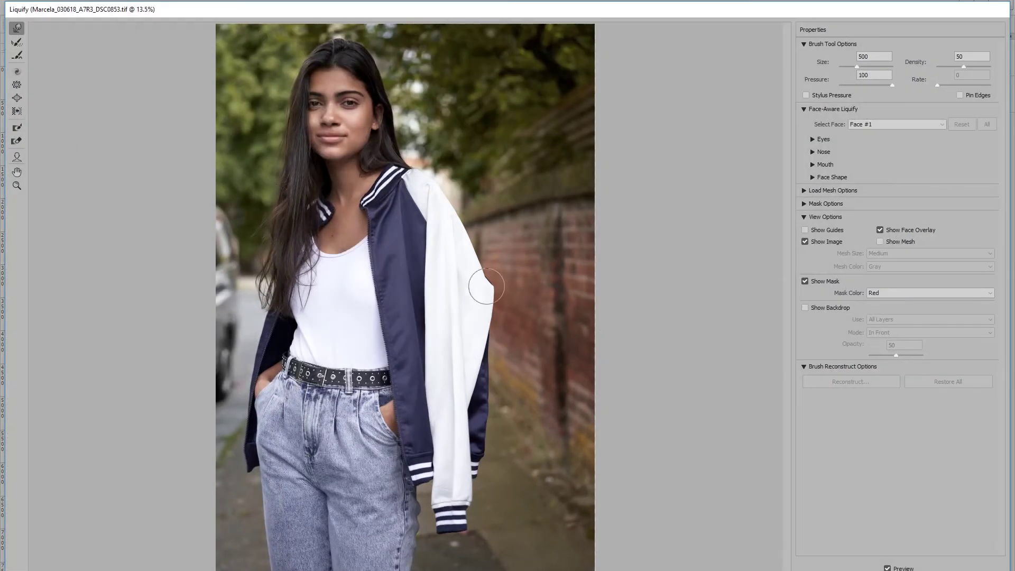
scroll(518, 302, "up", 3)
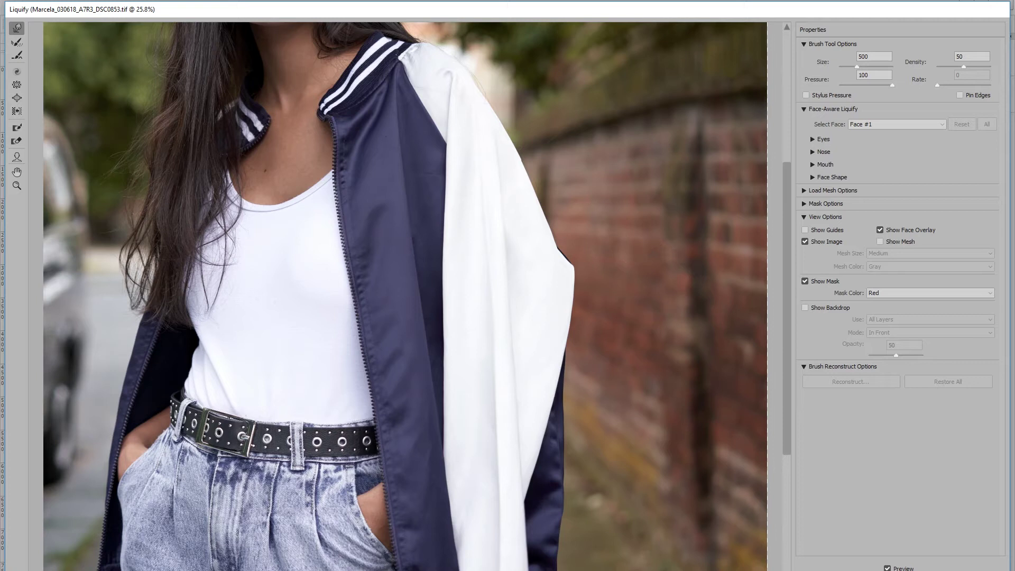
key("bracketleft")
key("bracketleft")
key("bracketleft")
key("bracketleft")
key("bracketright")
key("bracketright")
key("bracketright")
key("bracketright")
key("bracketright")
key("bracketright")
left_click_drag(582, 271, 565, 271)
Step: Resize the warp brush to 300, compare the preview, and apply Liquify as a smart filter
key("bracketleft")
key("bracketleft")
key("bracketleft")
key("bracketleft")
key("bracketleft")
key("bracketleft")
key("bracketleft")
key("bracketleft")
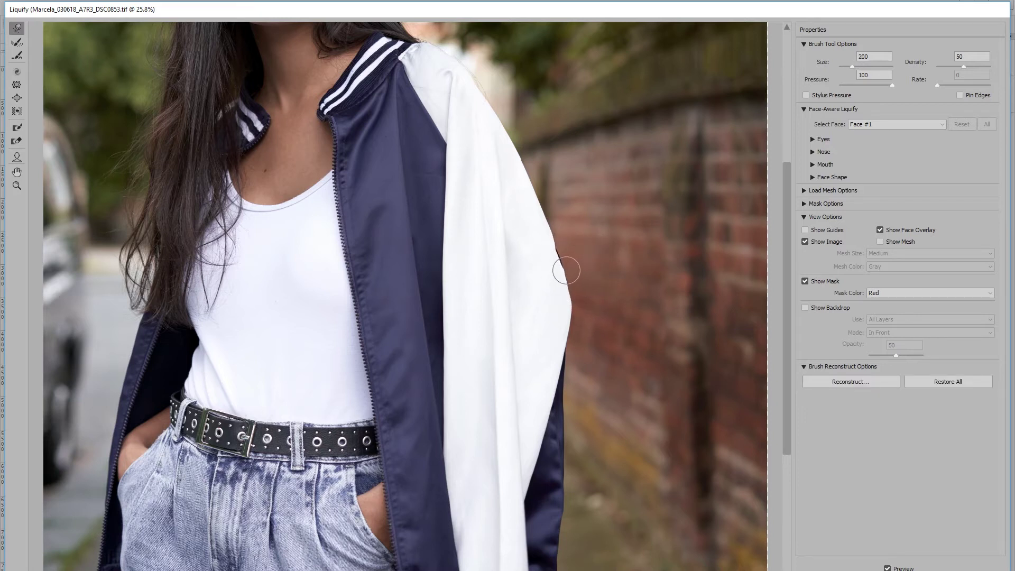
key("bracketright")
key("bracketright")
key("bracketright")
key("bracketright")
key("bracketright")
key("bracketright")
key("bracketright")
key("bracketright")
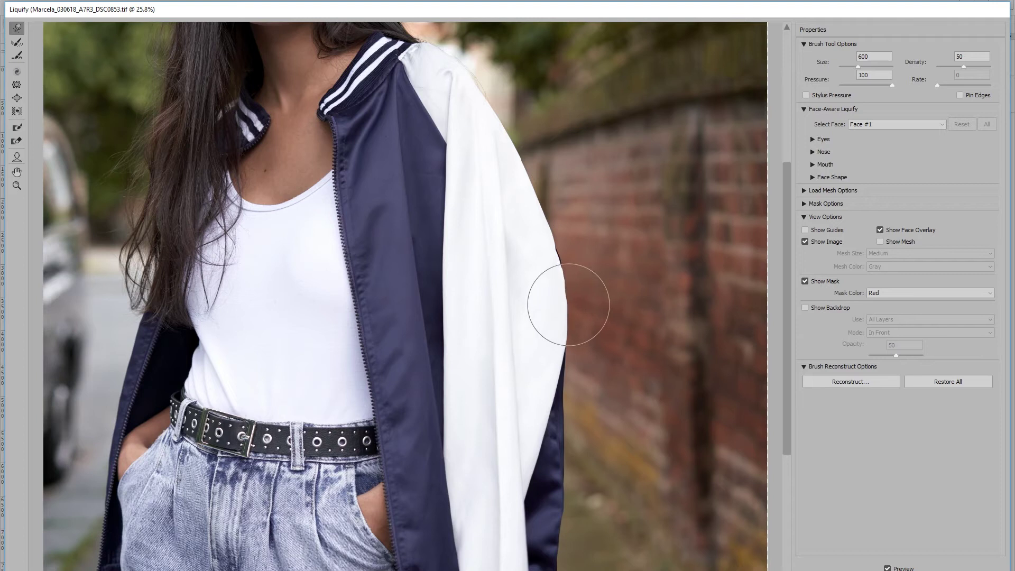
key("bracketleft")
key("bracketleft")
key("bracketleft")
key("bracketleft")
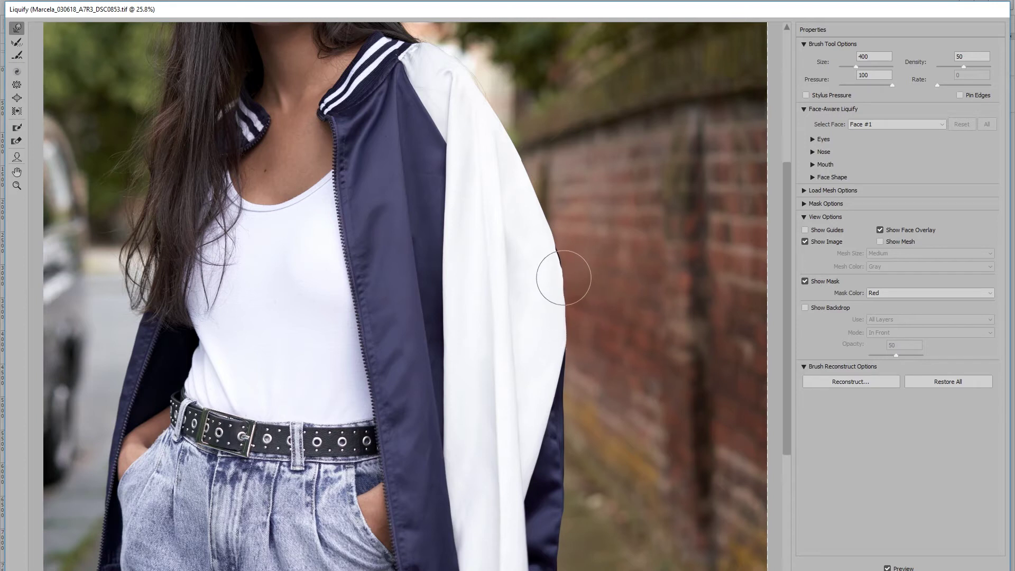
key("bracketleft")
key("bracketleft")
left_click(904, 569)
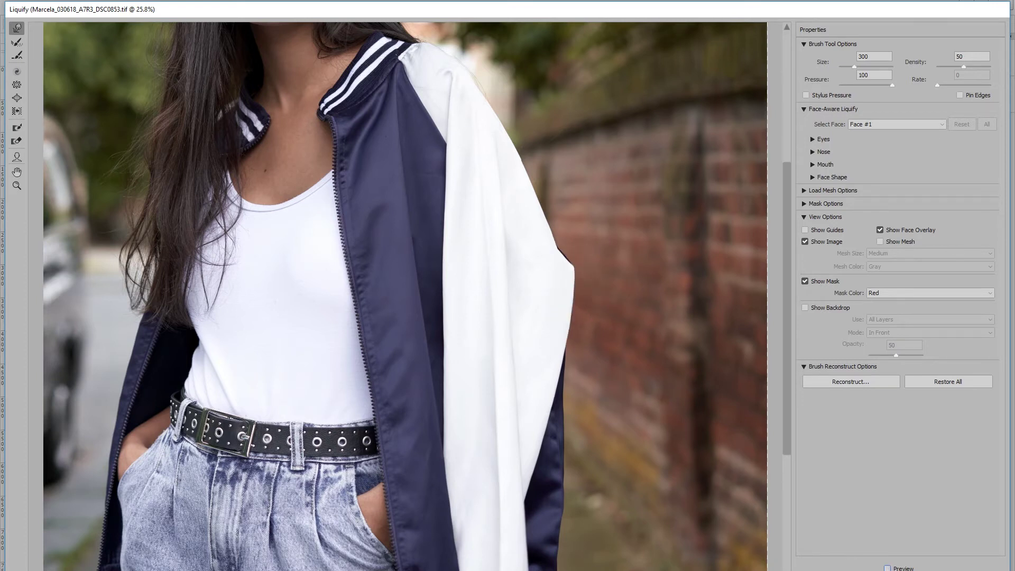
left_click(888, 569)
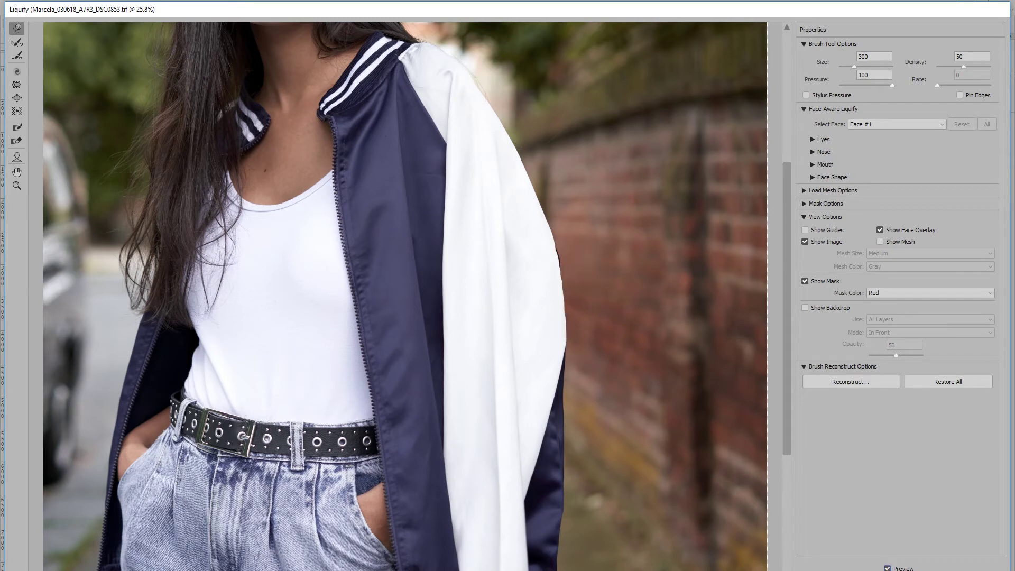
key("Return")
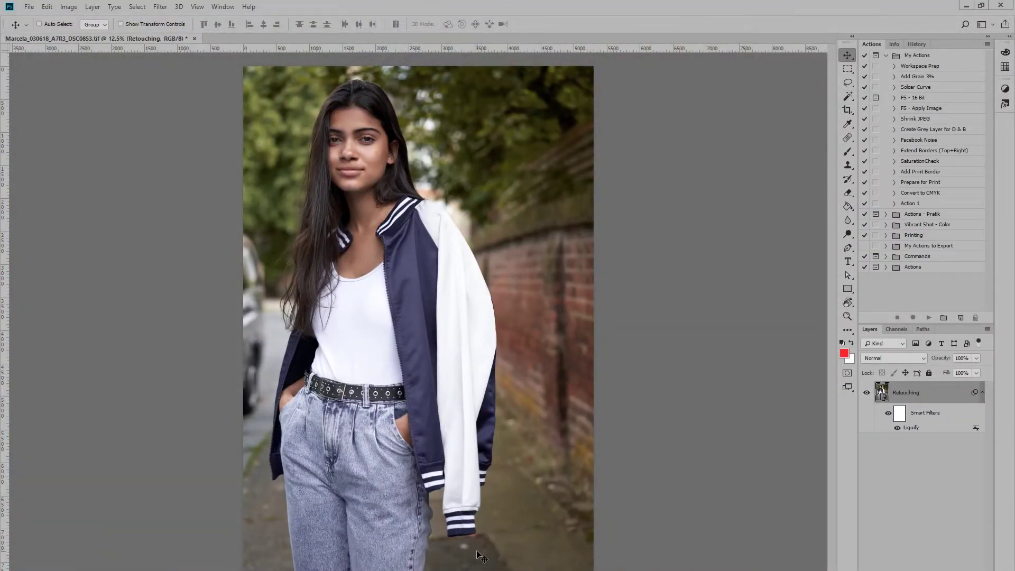
left_click(897, 429)
left_click(898, 428)
scroll(497, 296, "up", 8)
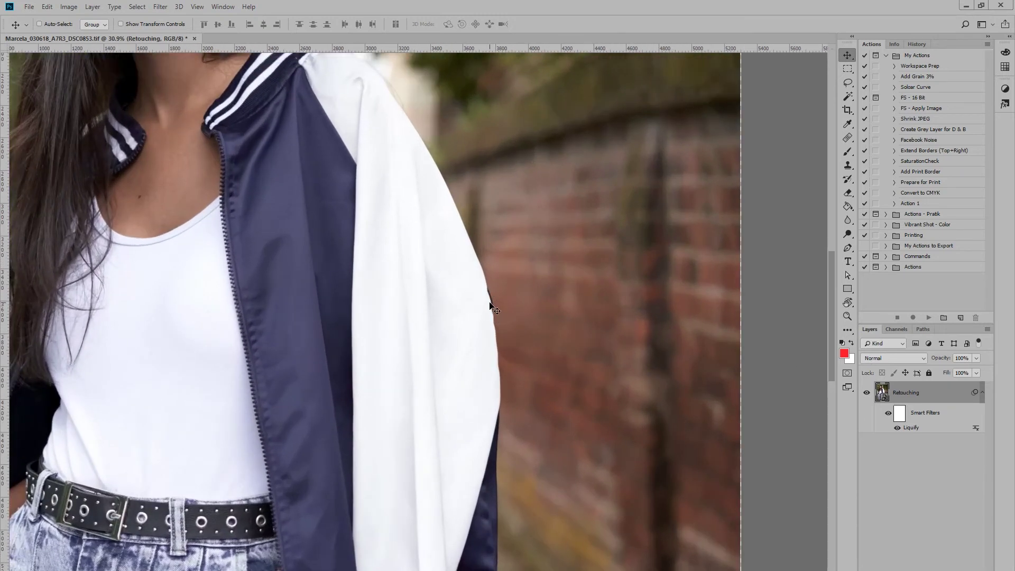
scroll(477, 292, "up", 2)
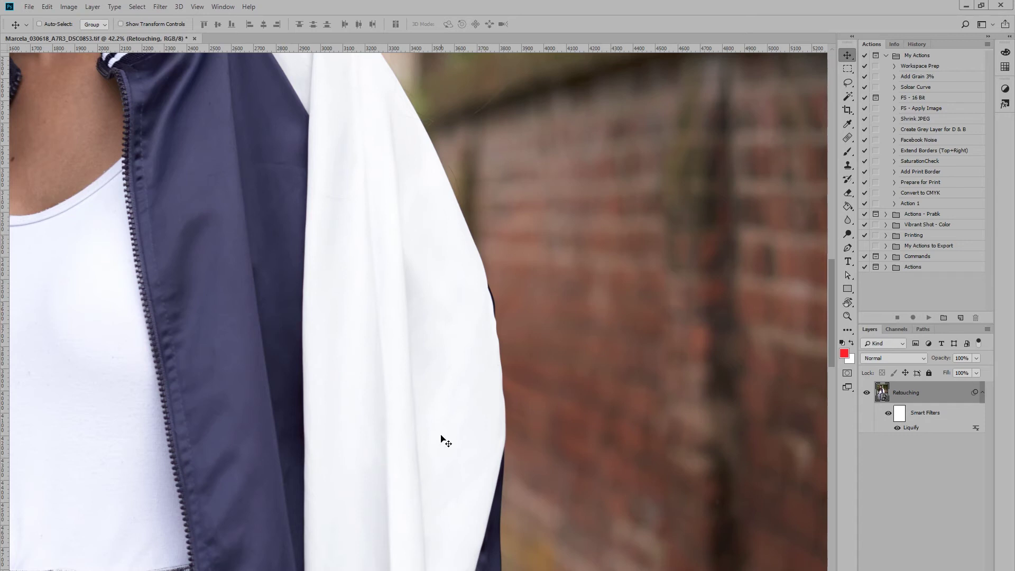
scroll(450, 412, "down", 5)
scroll(454, 417, "down", 2)
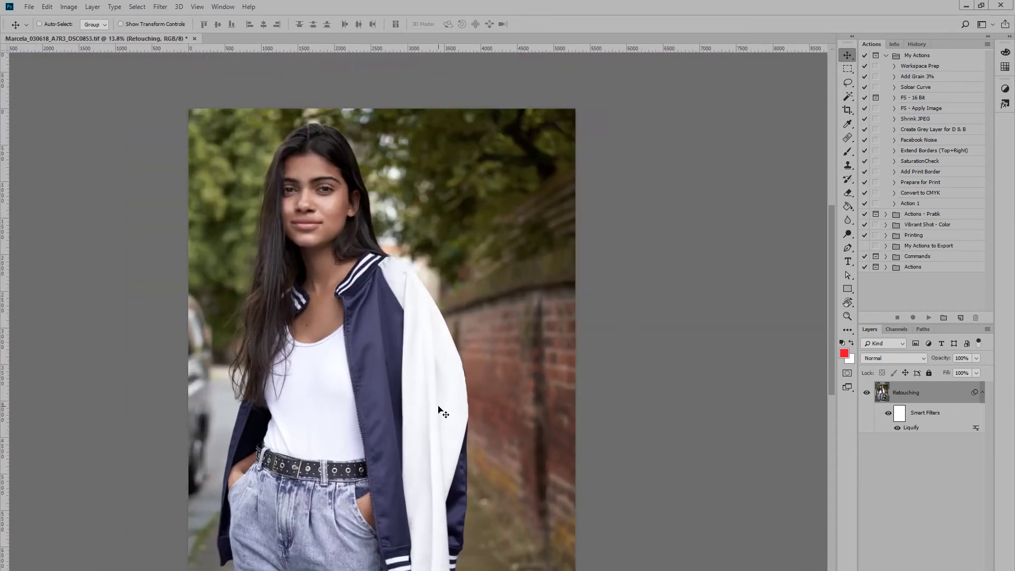
scroll(444, 409, "up", 5)
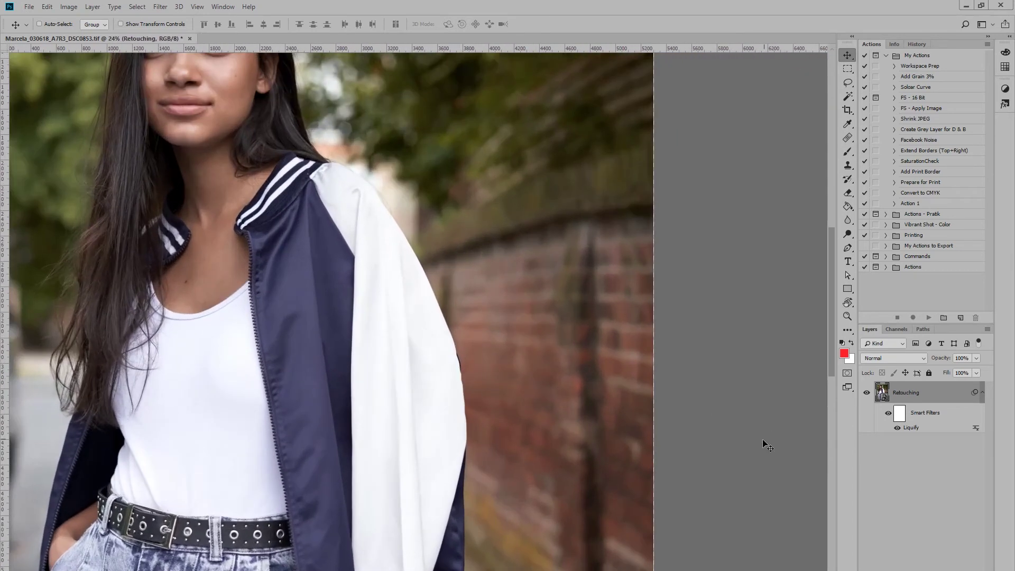
scroll(370, 476, "down", 4)
scroll(353, 474, "down", 1)
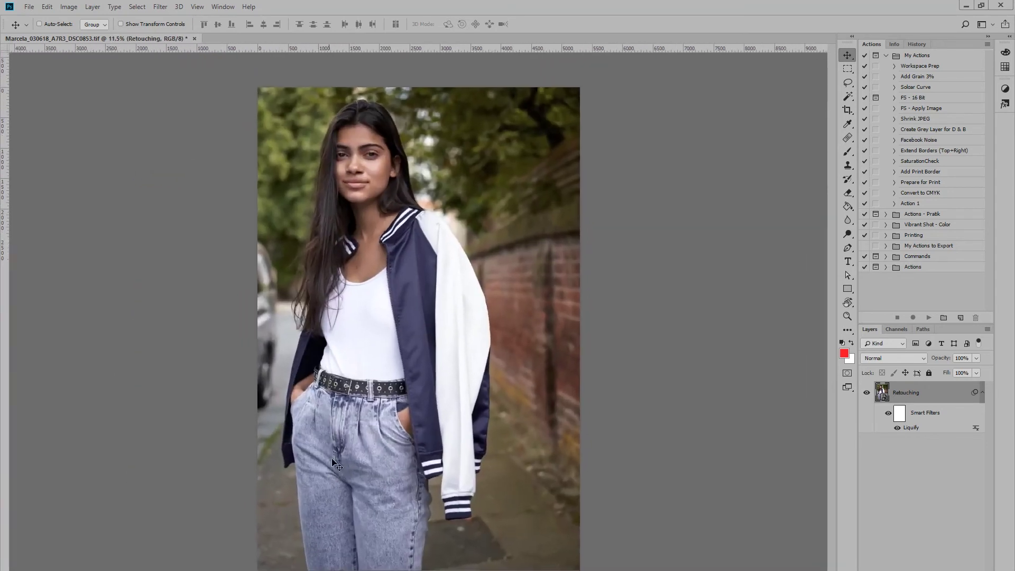
scroll(433, 336, "up", 2)
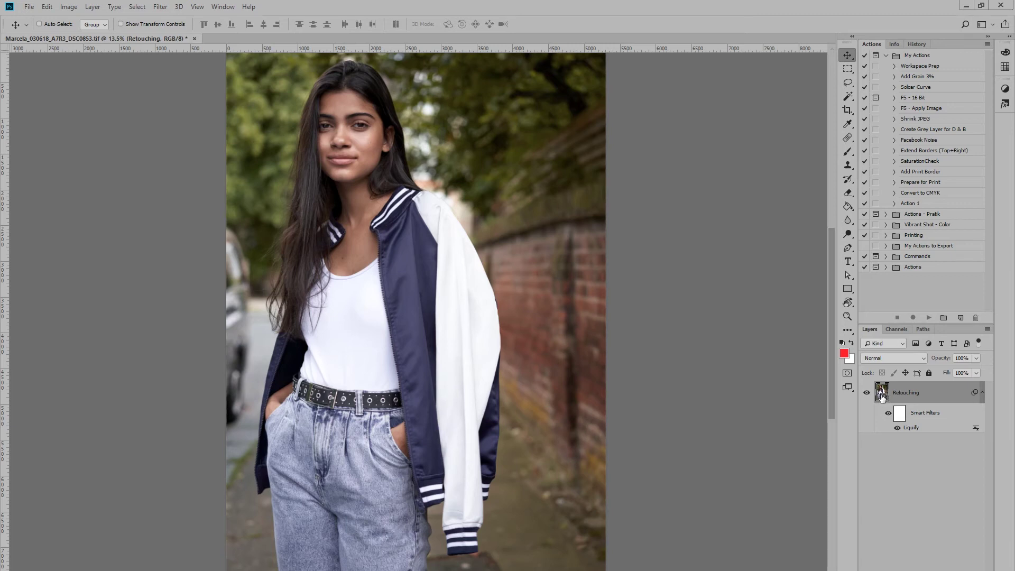
Step: Open the smart object's contents, expand the Clean-up group, and select its visible Clean-up layer
double_click(883, 398)
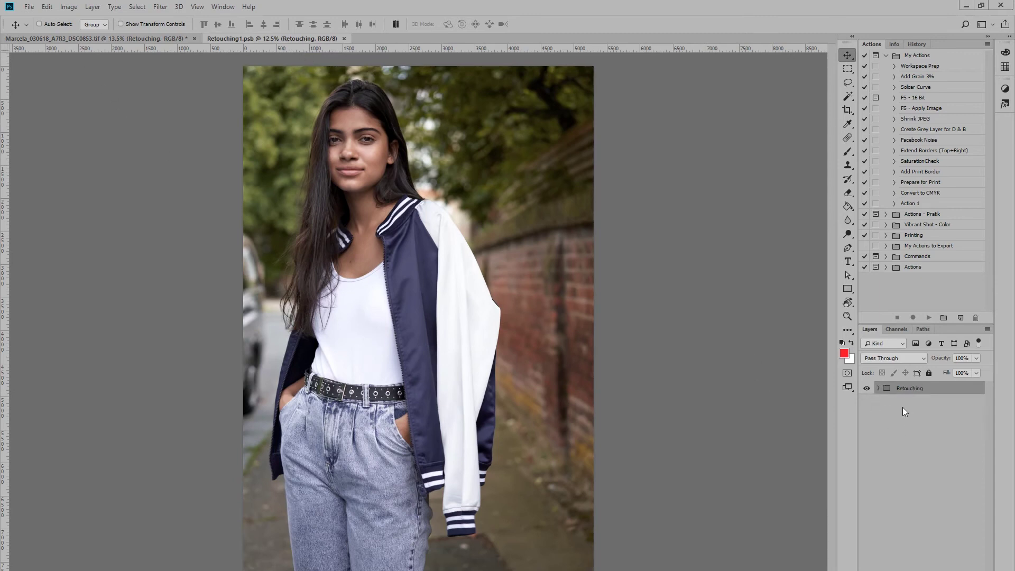
left_click(879, 388)
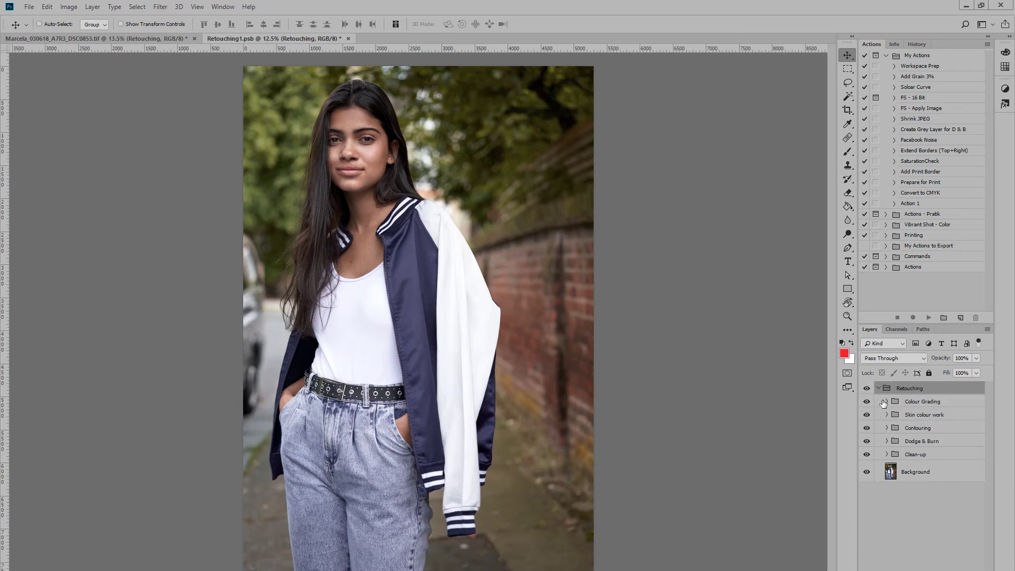
left_click(917, 458)
left_click(887, 455)
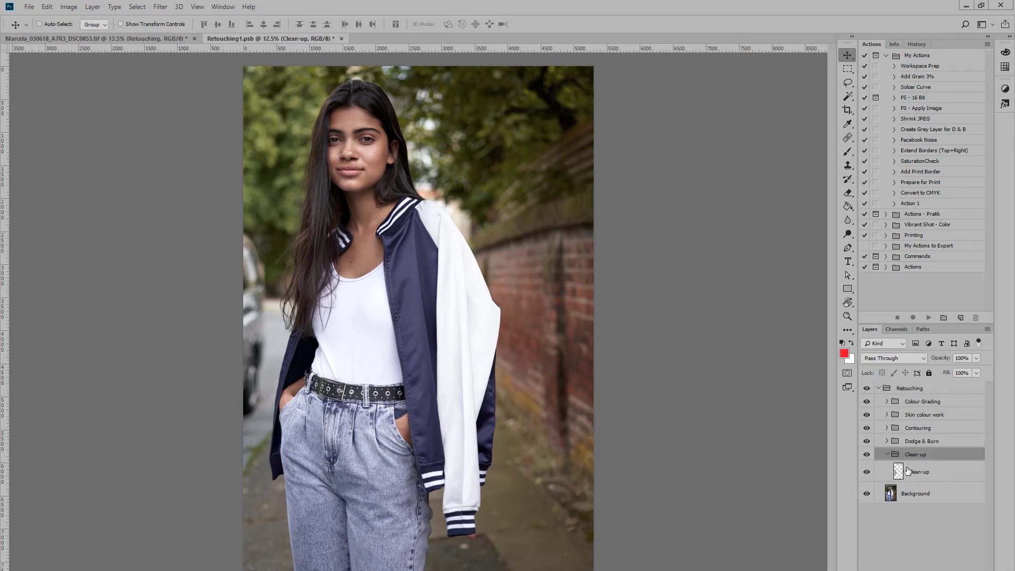
left_click(908, 471)
Step: Zoom and rotate the view, then clone-stamp clean background over the dark jacket edge with a size-35 brush
scroll(529, 291, "up", 5)
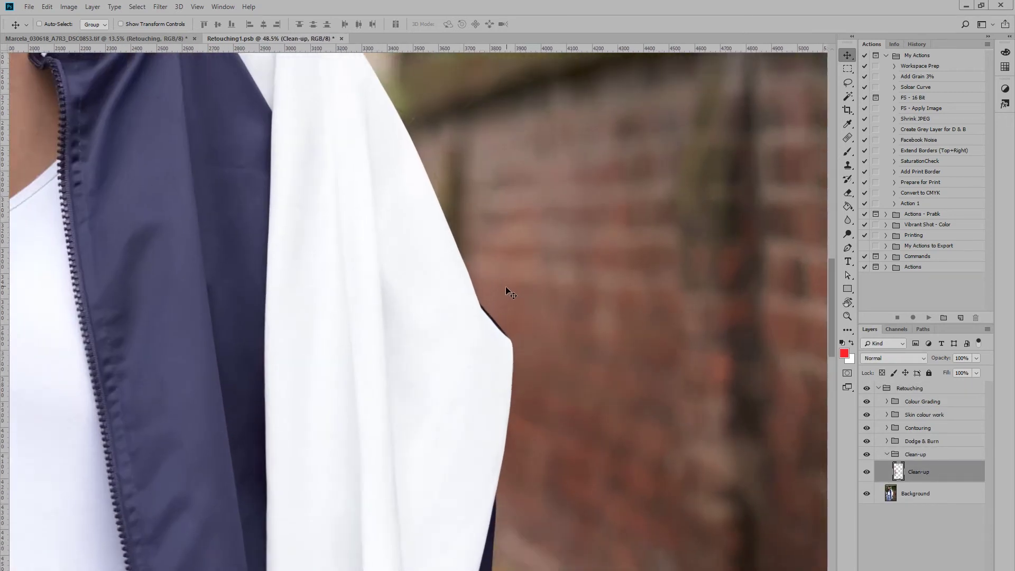
scroll(497, 309, "up", 2)
mouse_move(531, 344)
left_mouse_down()
mouse_move(624, 363)
mouse_move(596, 431)
left_mouse_up()
key("s")
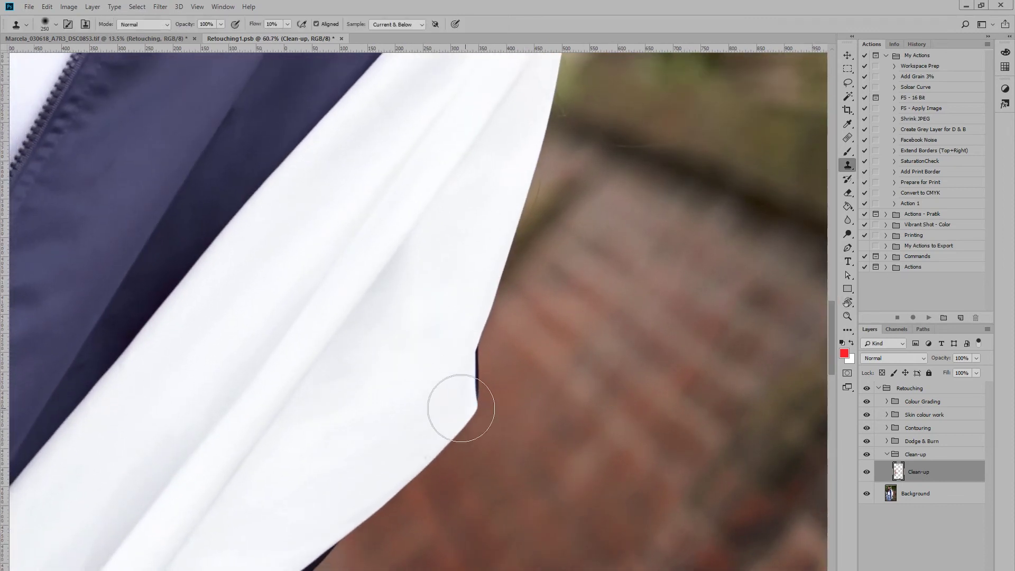
key("bracketleft")
key("bracketleft")
key("bracketleft")
key("bracketleft")
key("bracketleft")
key("bracketleft")
key("bracketleft")
key("bracketleft")
key("bracketleft")
key("bracketleft")
key("bracketleft")
left_click(467, 367, "alt")
left_click_drag(472, 351, 478, 348)
key("bracketleft")
key("bracketleft")
key("bracketleft")
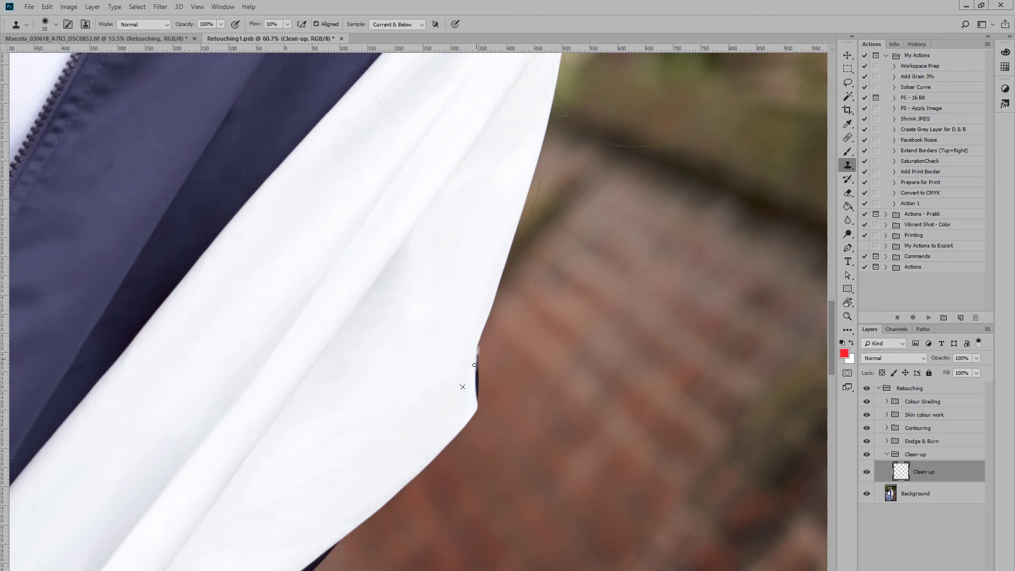
mouse_move(476, 369)
left_mouse_down()
mouse_move(477, 383)
mouse_move(475, 357)
mouse_move(474, 404)
mouse_move(476, 363)
mouse_move(475, 386)
left_mouse_up()
left_click_drag(474, 398, 475, 390)
Step: Touch up the white sleeve edge with a tiny Erase to History eraser, then reset the view
key("e")
key("bracketleft")
key("bracketleft")
key("bracketleft")
key("bracketleft")
key("bracketleft")
key("bracketleft")
key("bracketleft")
key("bracketleft")
key("bracketleft")
key("bracketleft")
key("bracketleft")
key("bracketleft")
key("bracketleft")
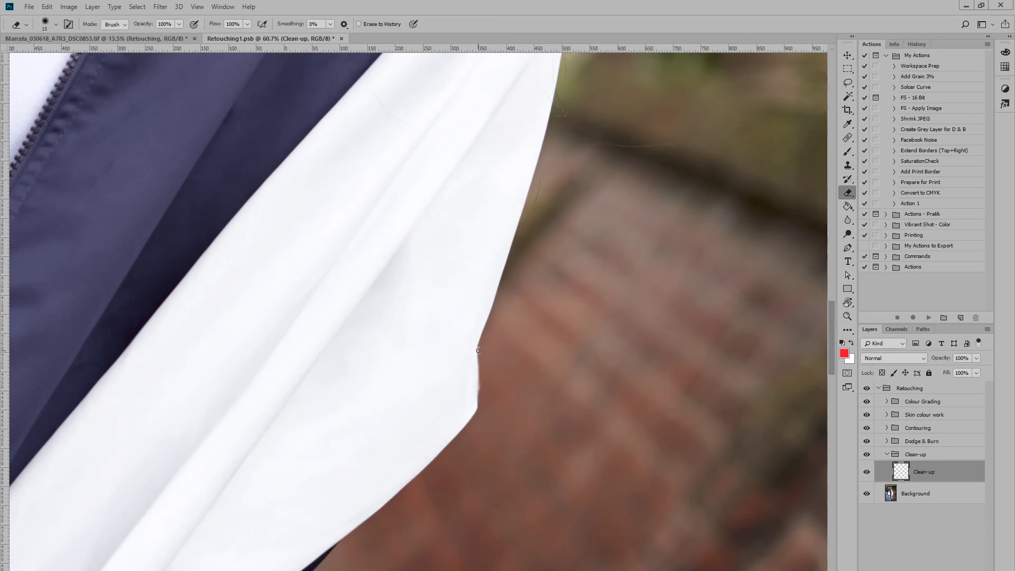
left_click_drag(481, 349, 482, 352)
key("r")
scroll(472, 356, "down", 2)
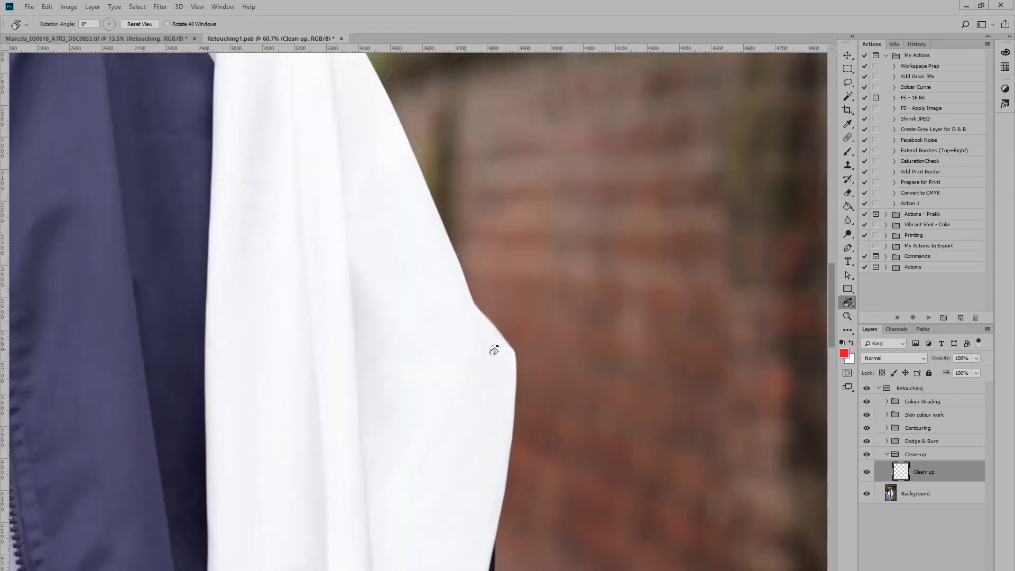
scroll(494, 351, "down", 2)
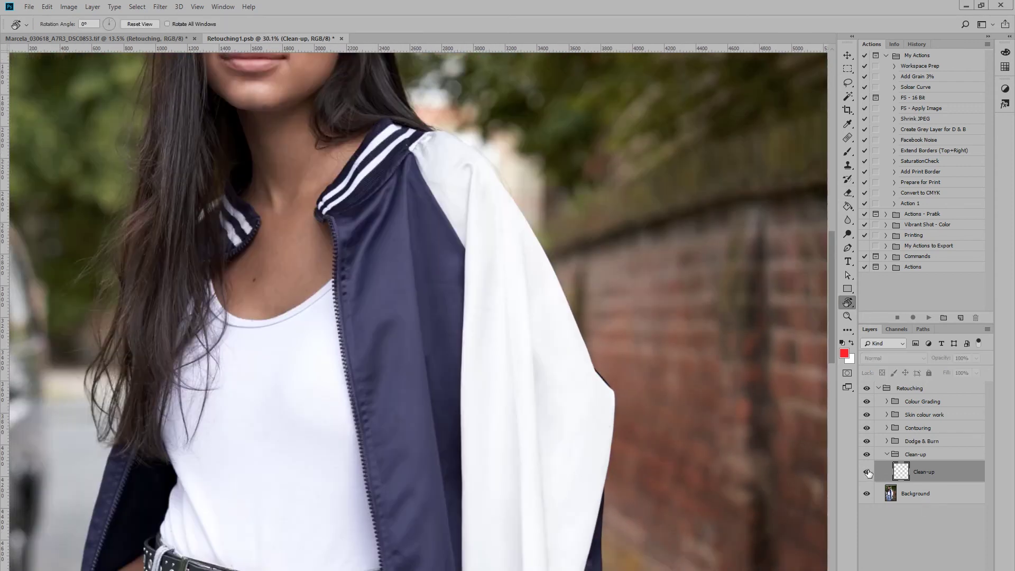
scroll(784, 437, "down", 3)
key("h")
left_click_drag(784, 437, 412, 291)
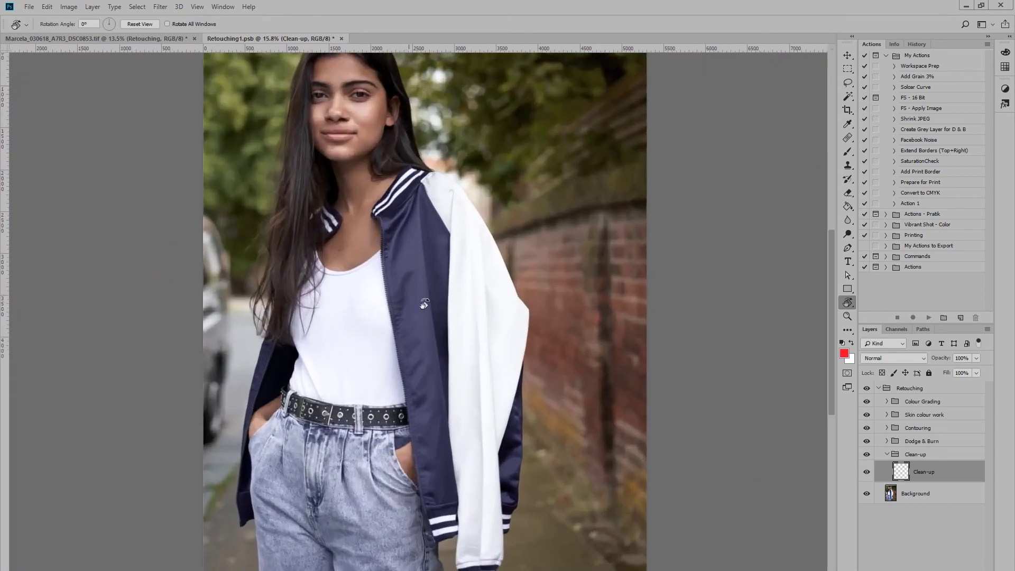
Step: Save the Retouching1.psb contents and close its document tab
left_click(29, 6)
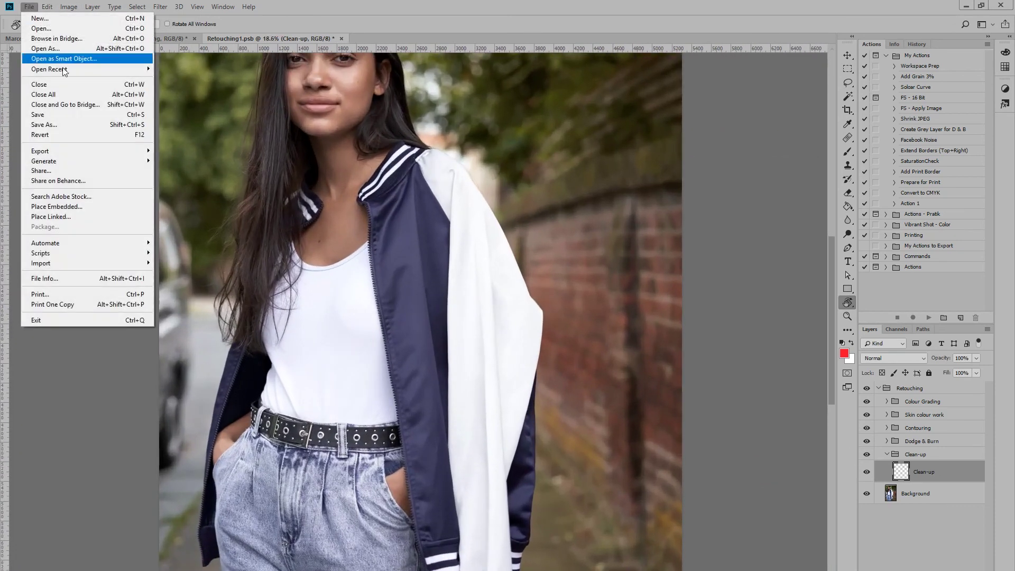
left_click(79, 114)
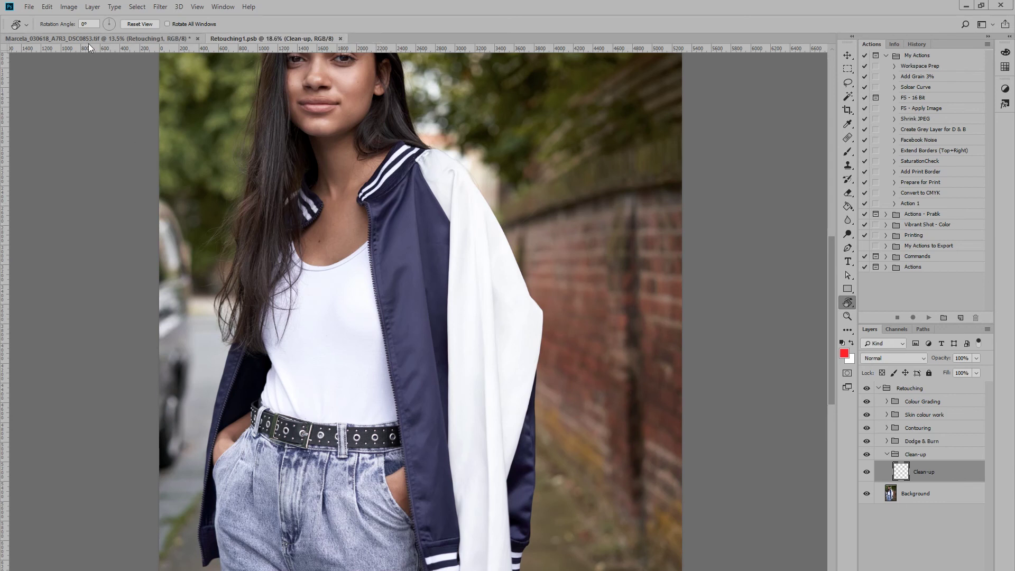
left_click(341, 38)
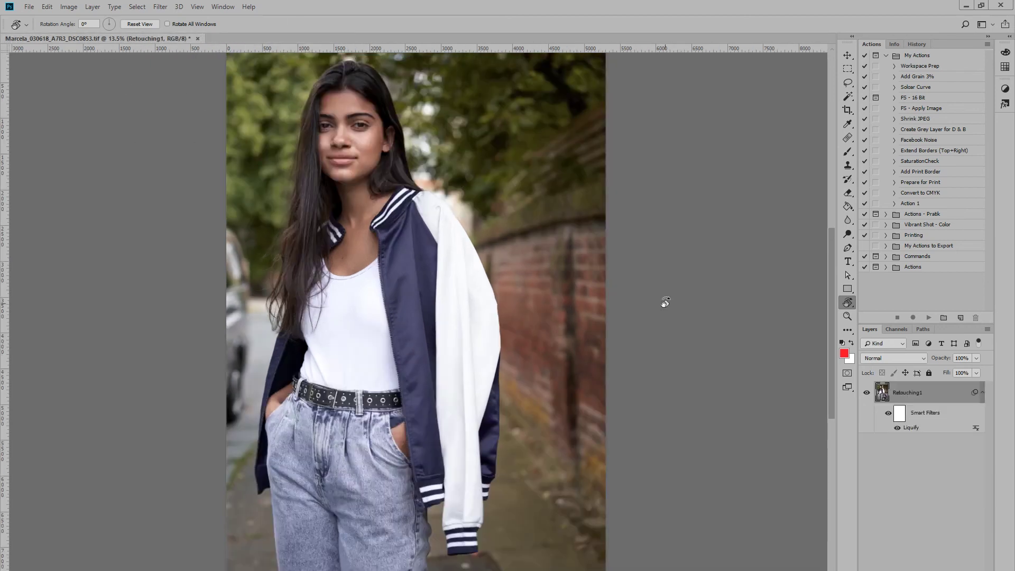
Step: Hide the Liquify smart filter and zoom in to compare the sleeve with the original
scroll(532, 332, "up", 3)
scroll(532, 331, "up", 2)
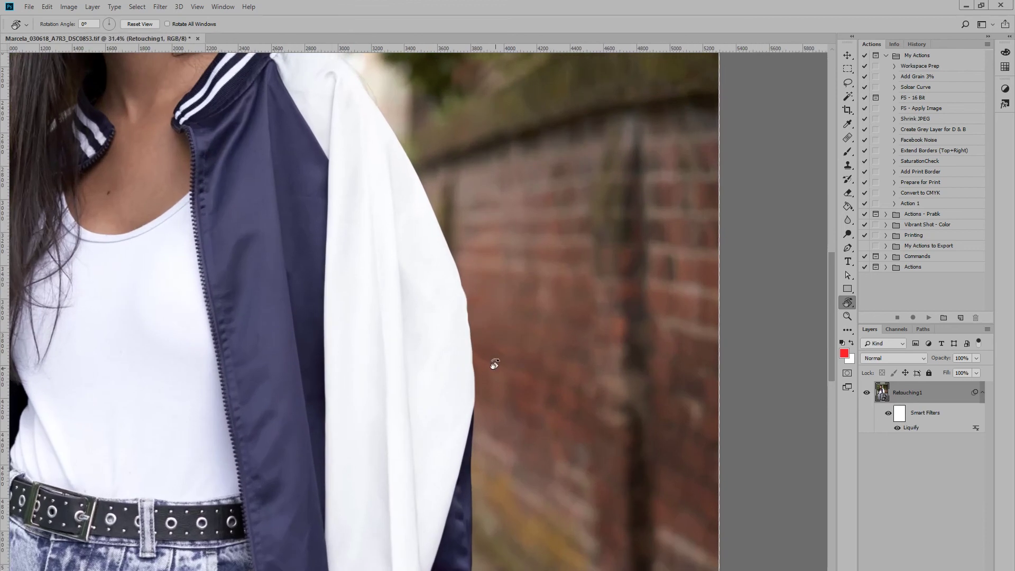
left_click(897, 428)
scroll(494, 300, "down", 3)
scroll(450, 350, "down", 2)
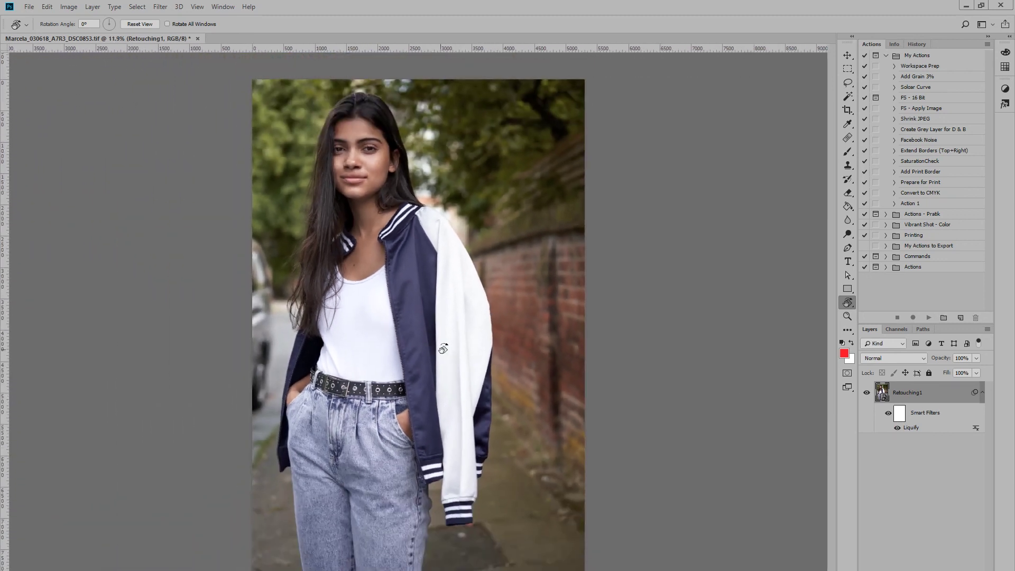
scroll(451, 328, "up", 2)
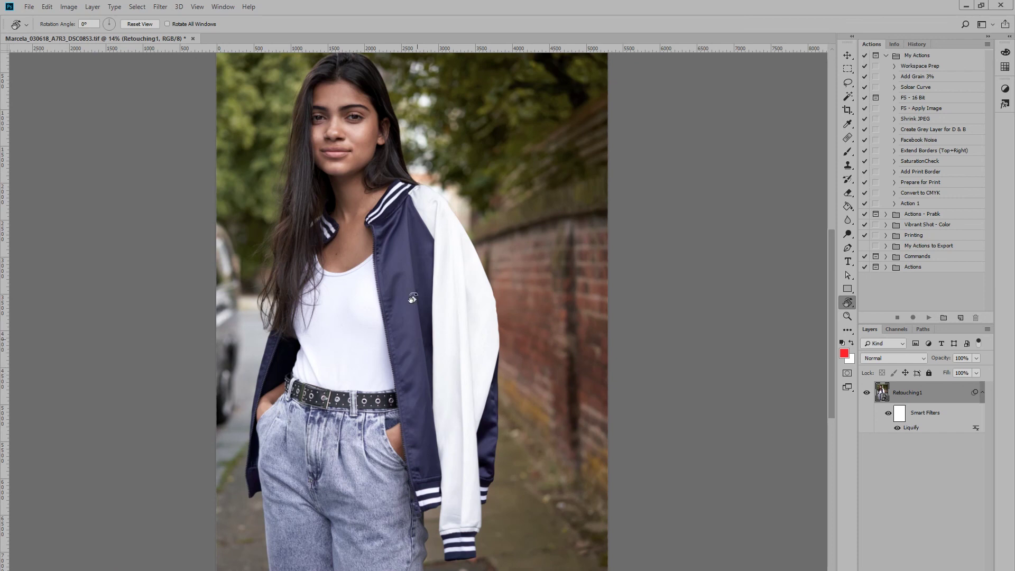
scroll(418, 299, "down", 1)
scroll(476, 339, "up", 1)
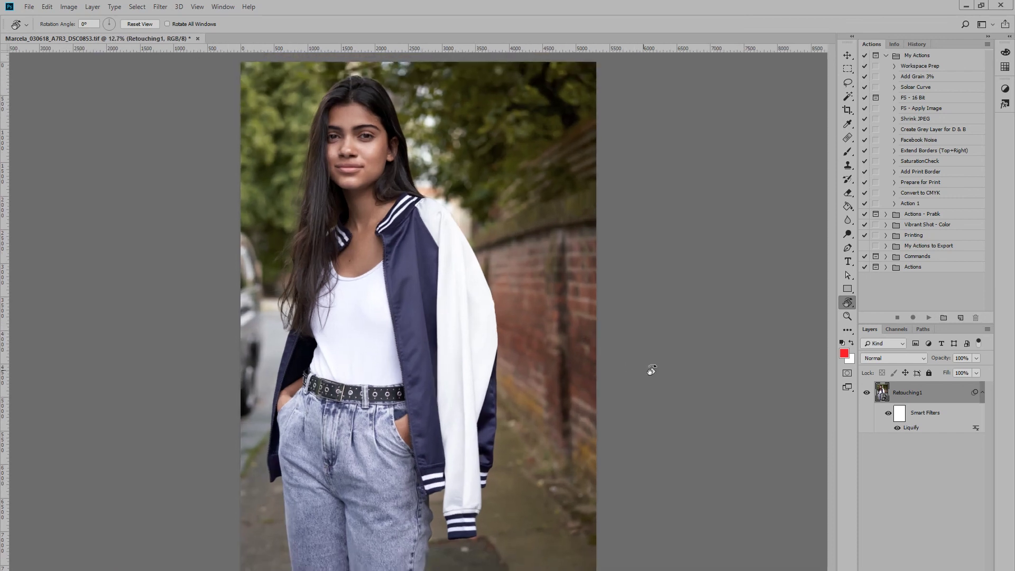